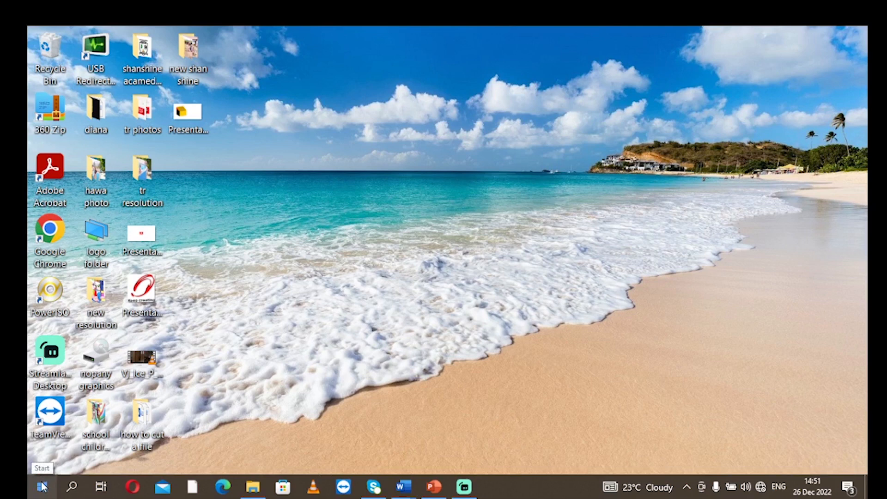
Open Word in a maximized window and create a new blank document
click(42, 486)
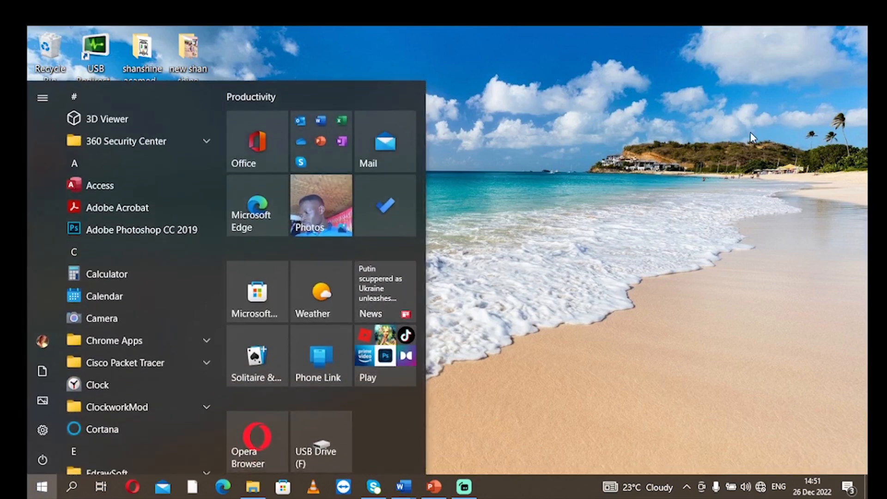
text(W)
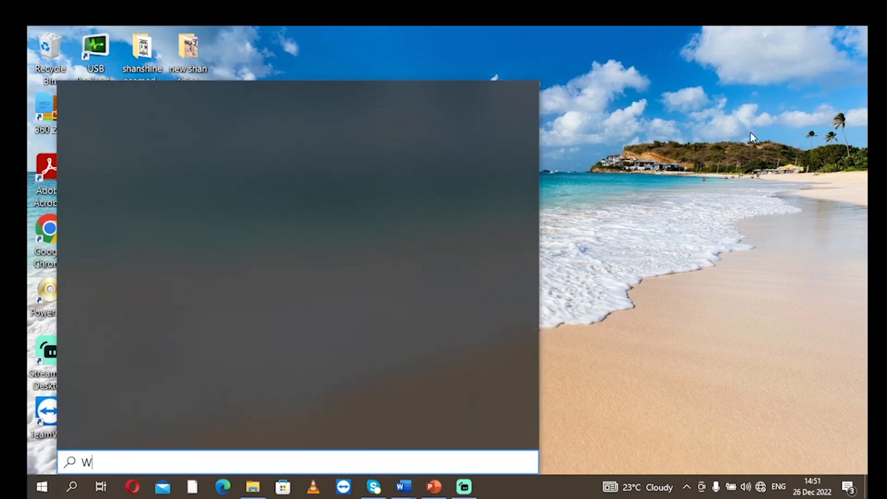
text(OR)
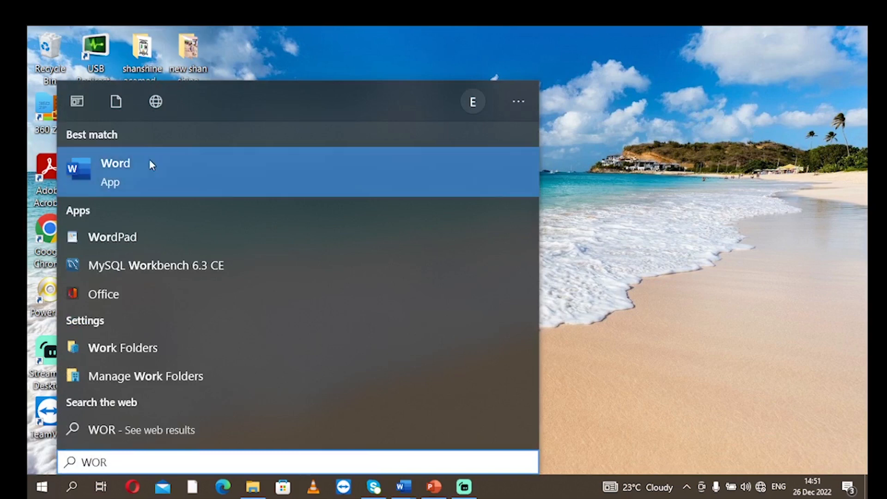
click(128, 171)
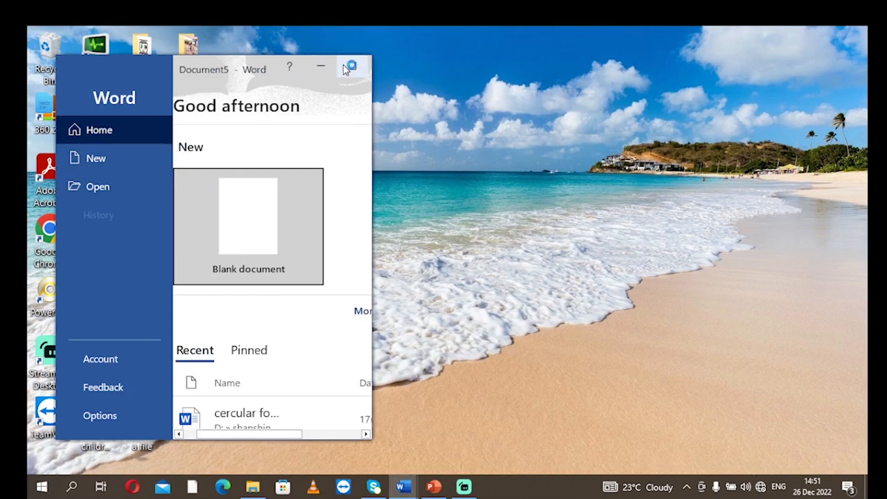
click(352, 72)
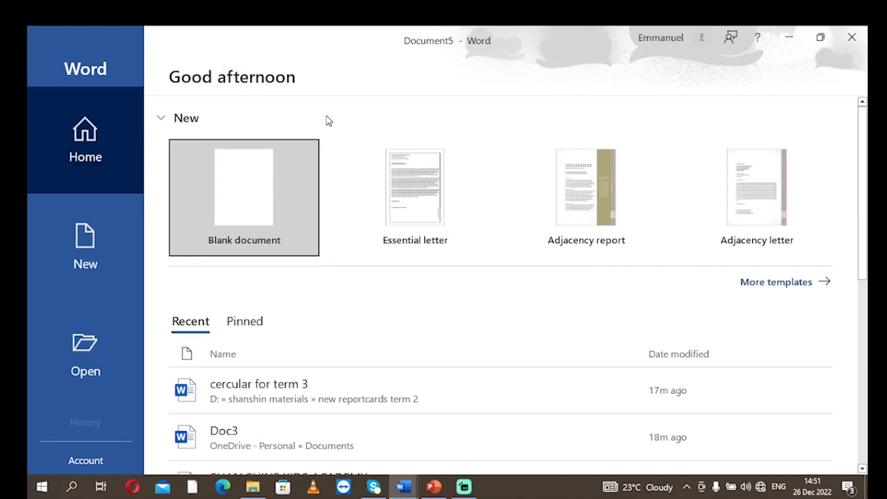
click(234, 203)
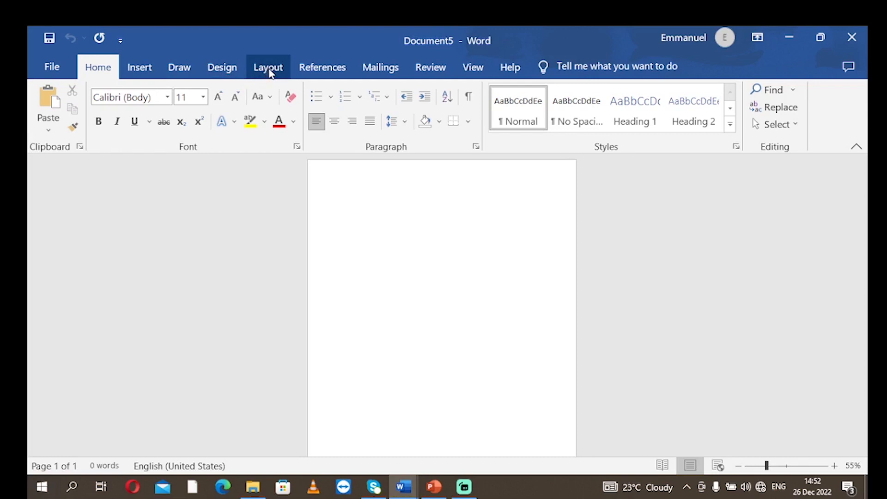
Apply the Narrow margins preset to the blank document, 1.27 cm on all sides
click(268, 70)
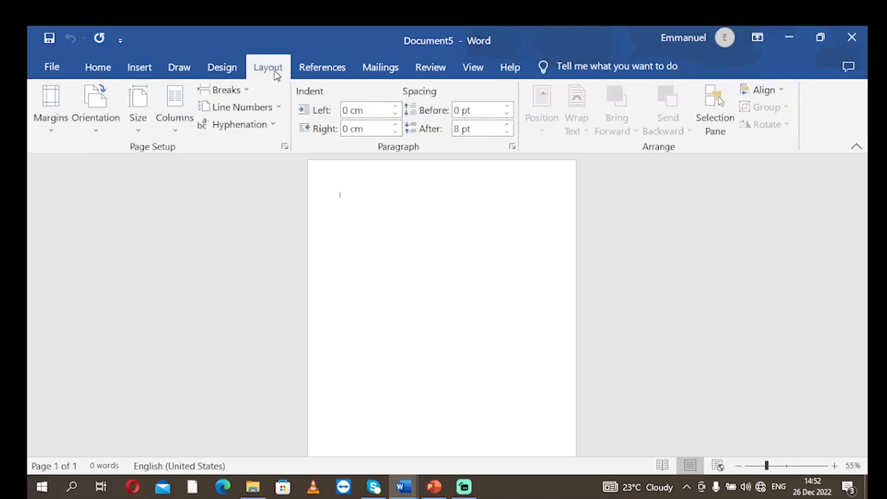
click(52, 124)
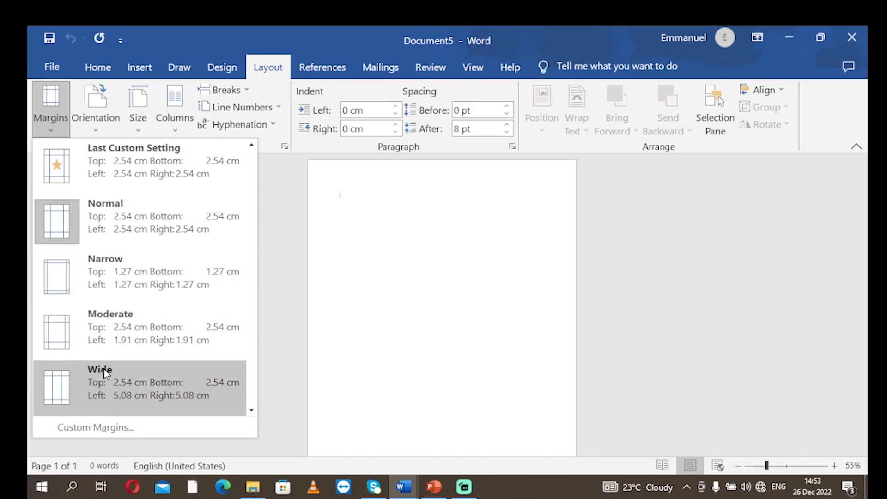
click(93, 273)
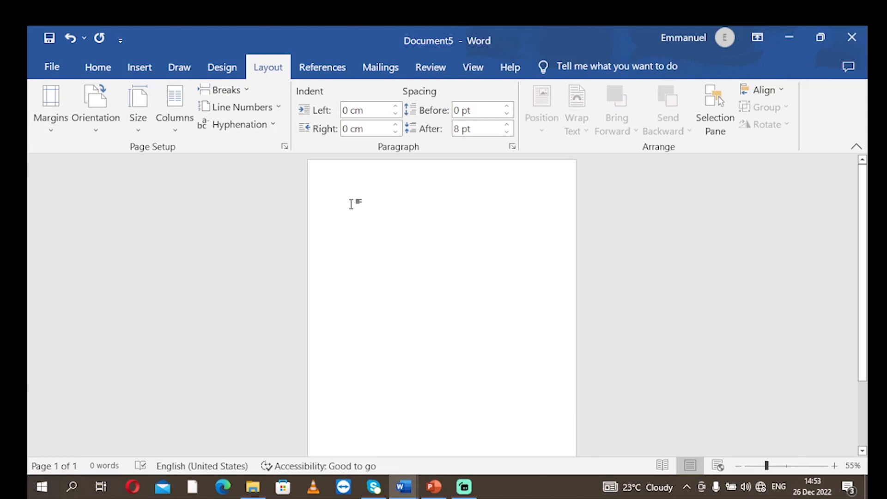
Enter two lines of sample text: "HWUJWJSMMNMZANZBNZnZNZBZBZZNMZNN" and "SBSNHZXNZXNZXNXZXNX"
text(HWUJWJSMMNMZAN)
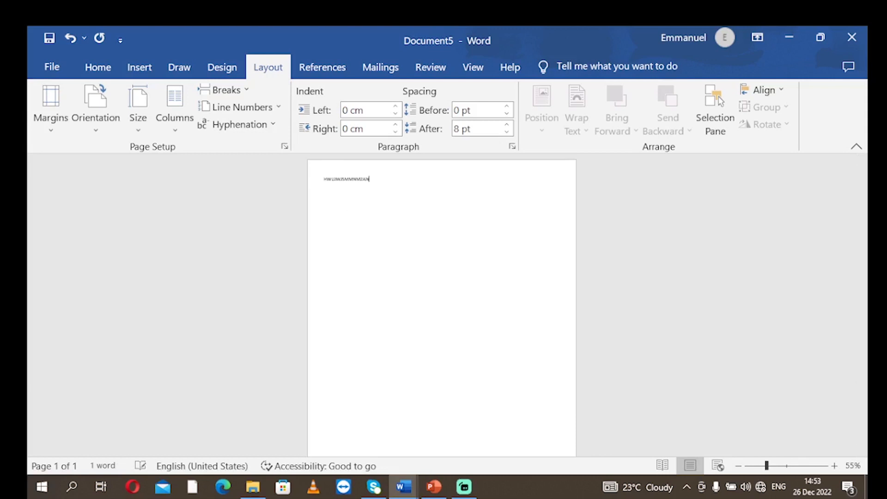
text(ZBNZNZNZBZBZZNMZNN)
key(Return)
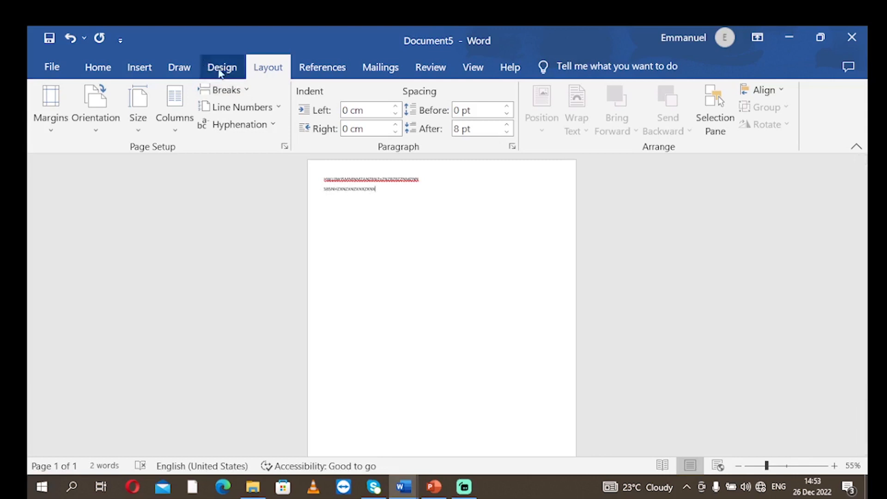
Make both lines of sample text bold and increase their font size to 28
drag(432, 202, 317, 174)
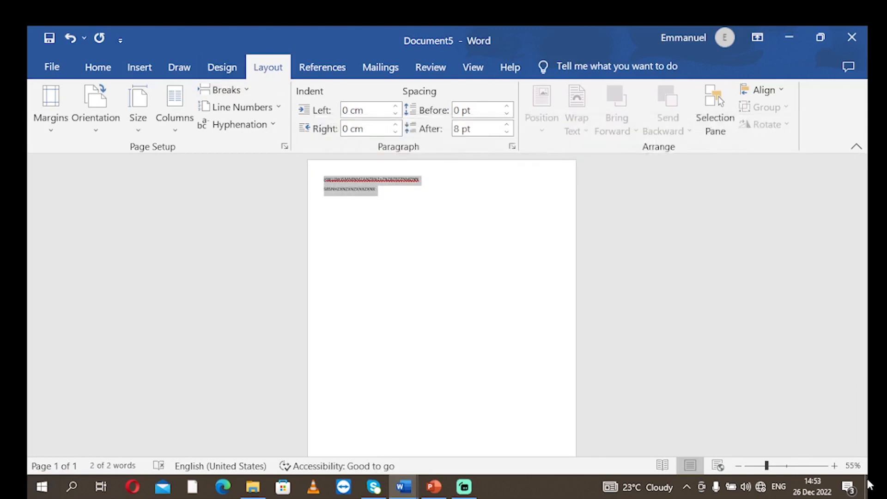
click(787, 467)
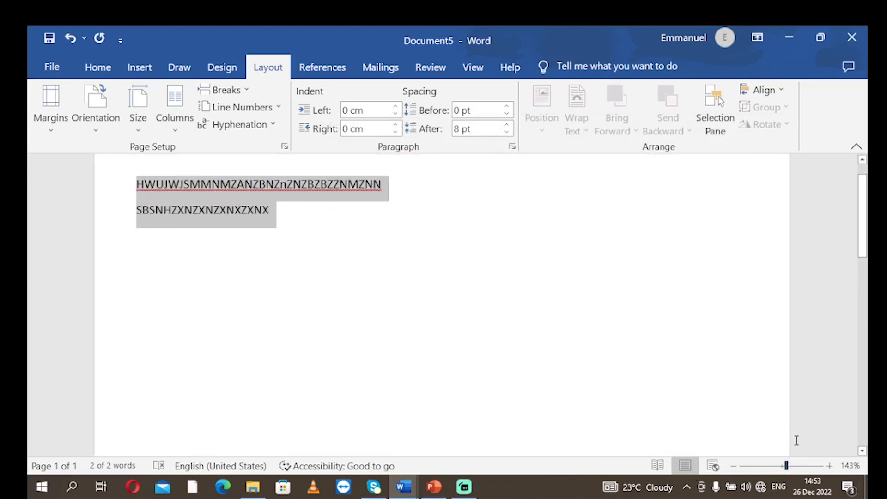
click(779, 466)
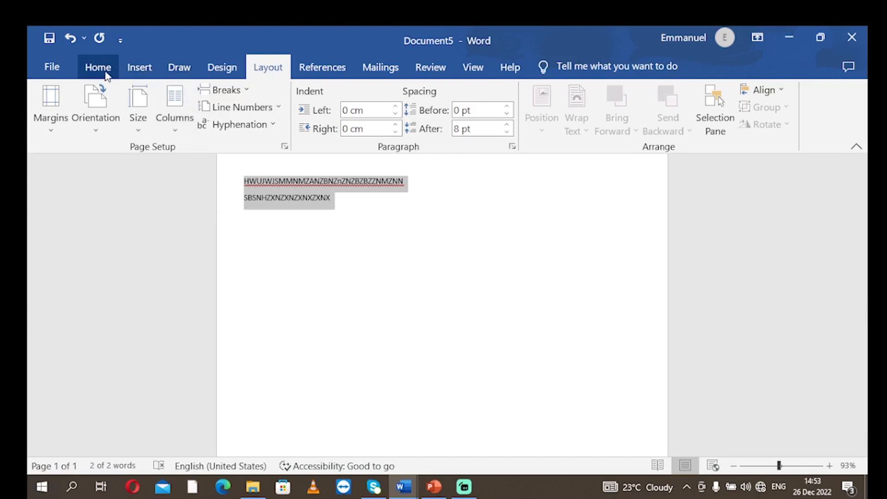
click(90, 69)
click(99, 122)
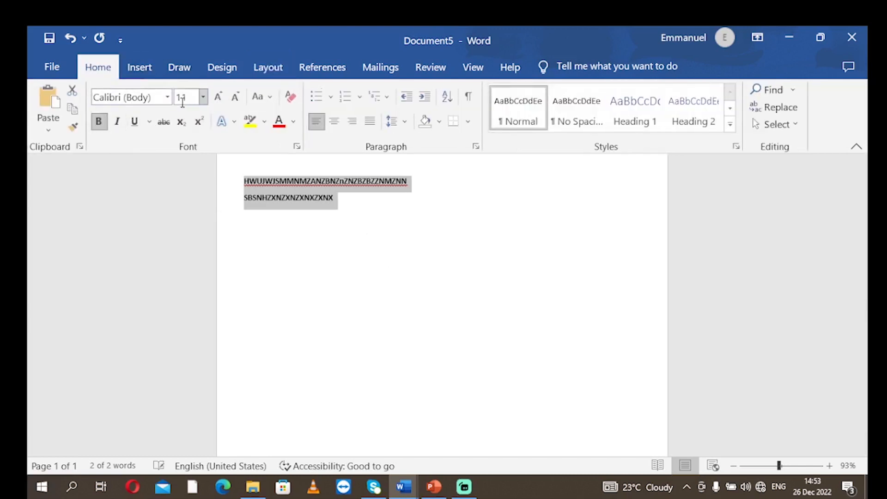
click(219, 98)
click(218, 98)
click(219, 98)
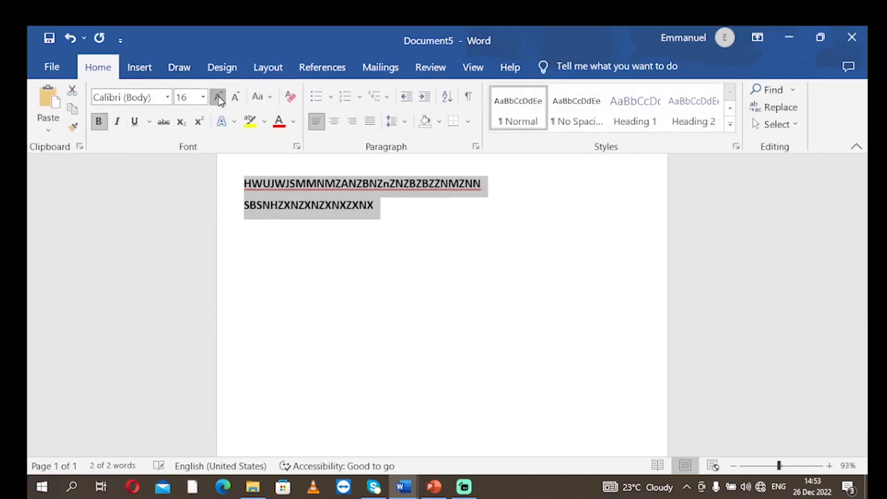
click(219, 98)
click(218, 98)
click(219, 98)
click(219, 98)
click(219, 98)
click(219, 98)
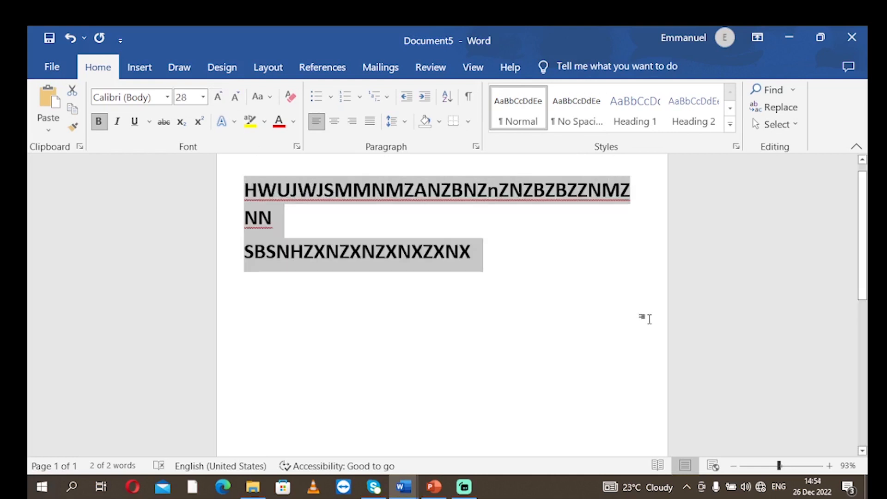
click(642, 316)
scroll(734, 302, up, 1)
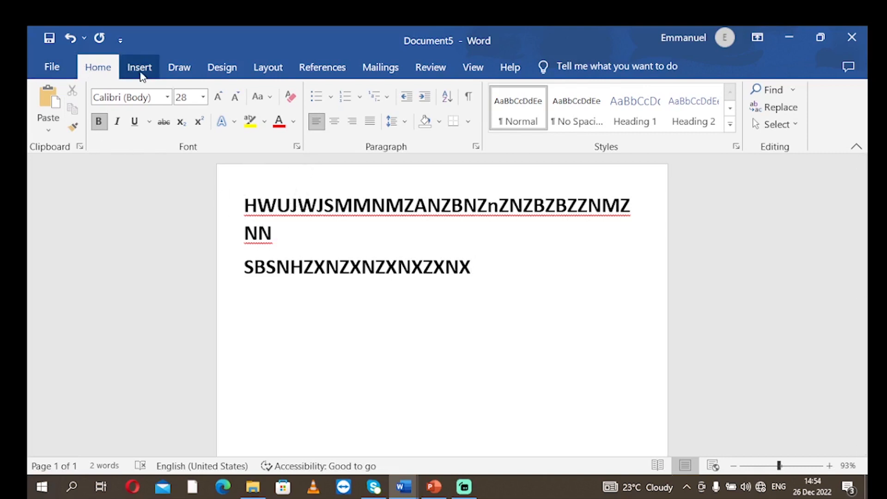
Set custom page margins of 0 for the top, bottom, left and right of the whole document
click(260, 76)
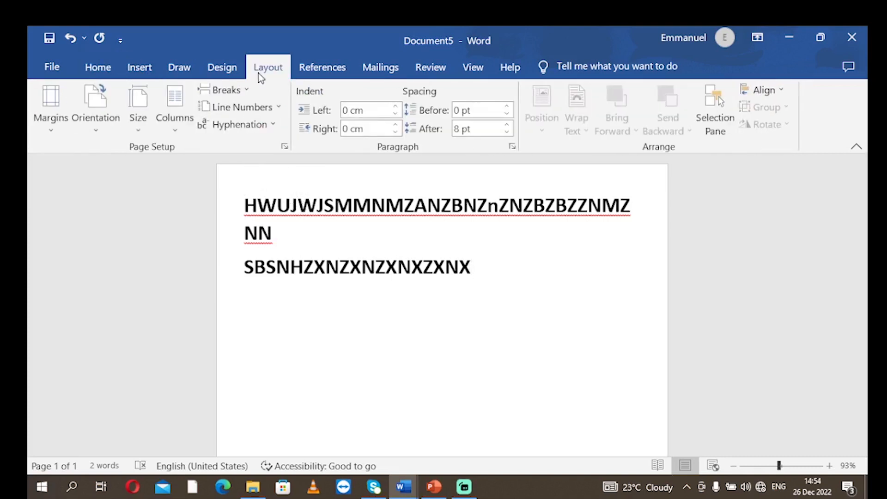
click(47, 133)
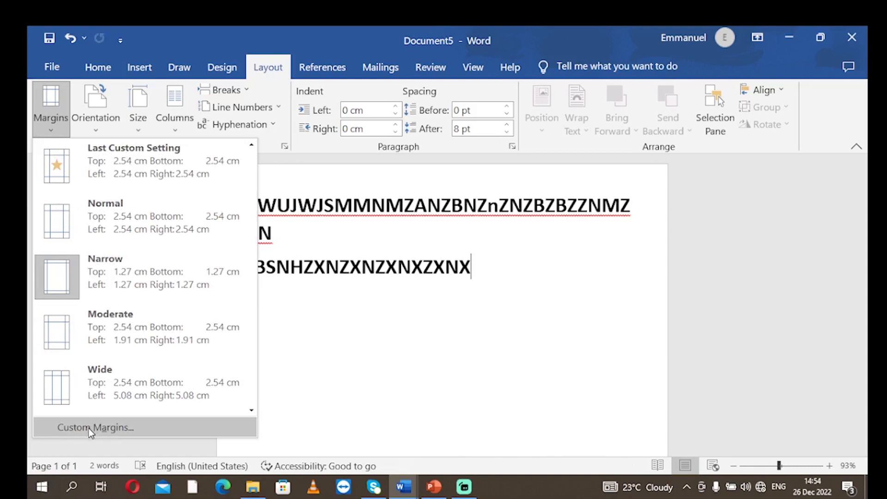
click(102, 429)
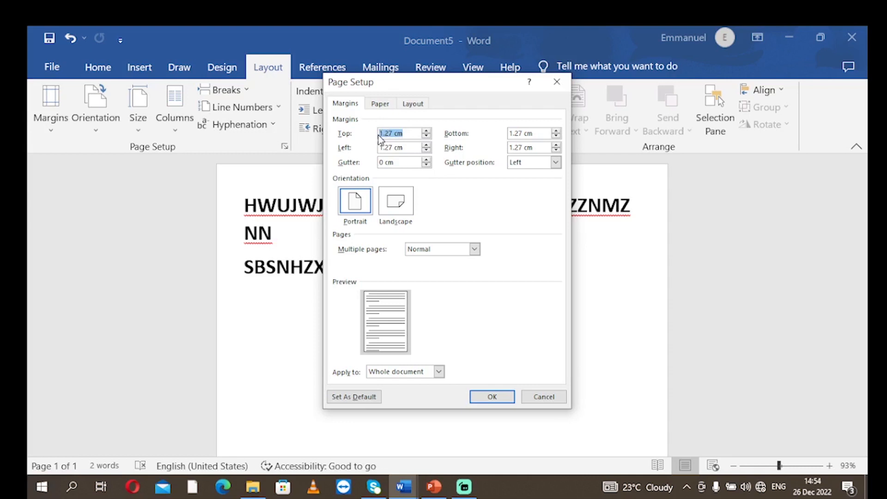
text(0)
drag(542, 133, 494, 133)
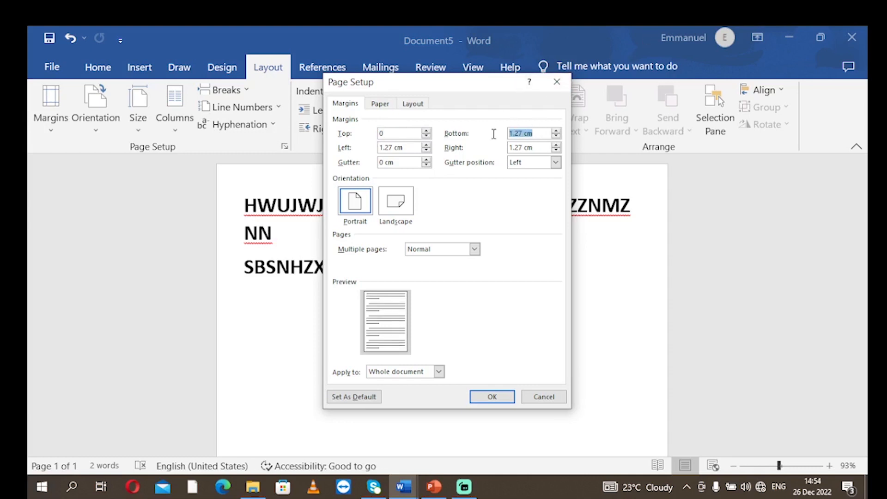
text(0)
drag(412, 146, 380, 147)
text(0)
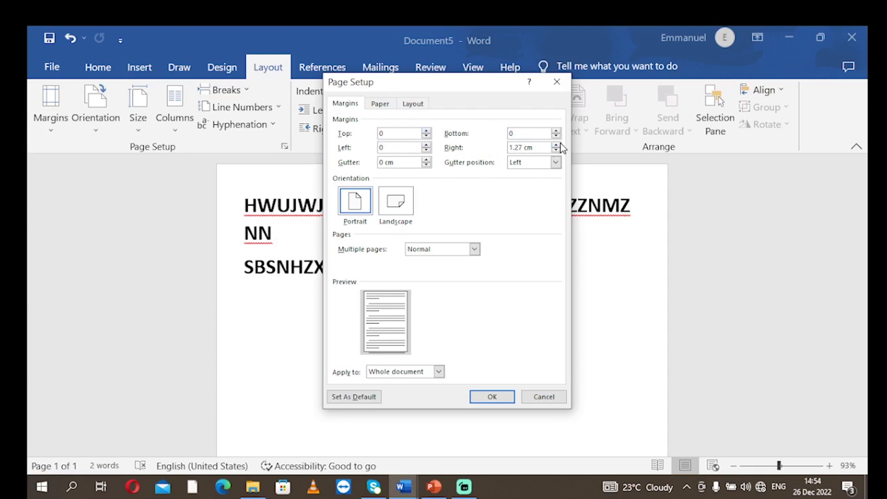
drag(545, 147, 498, 146)
text(0)
click(476, 395)
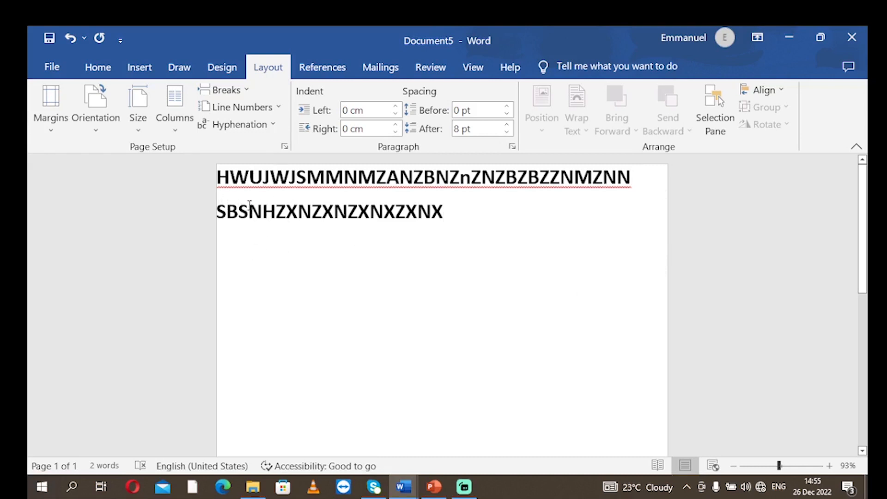
Apply the Normal margins preset to the document, 2.54 cm on all sides
click(51, 119)
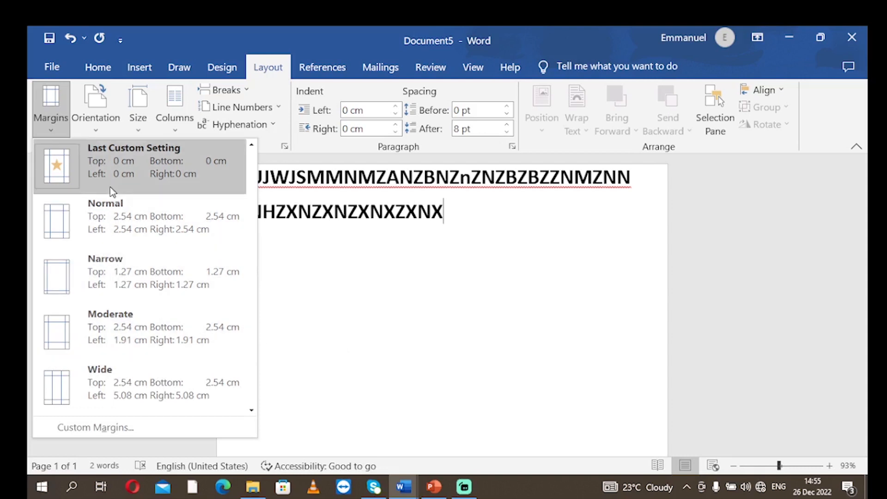
click(105, 226)
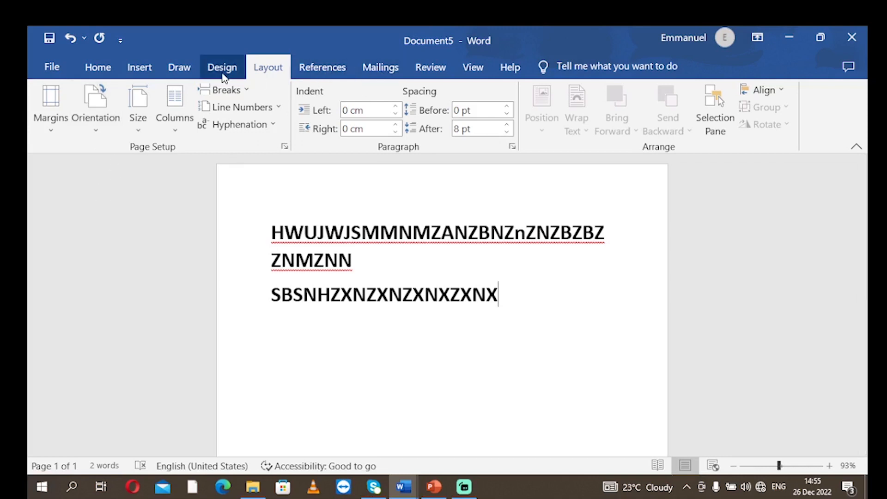
click(98, 67)
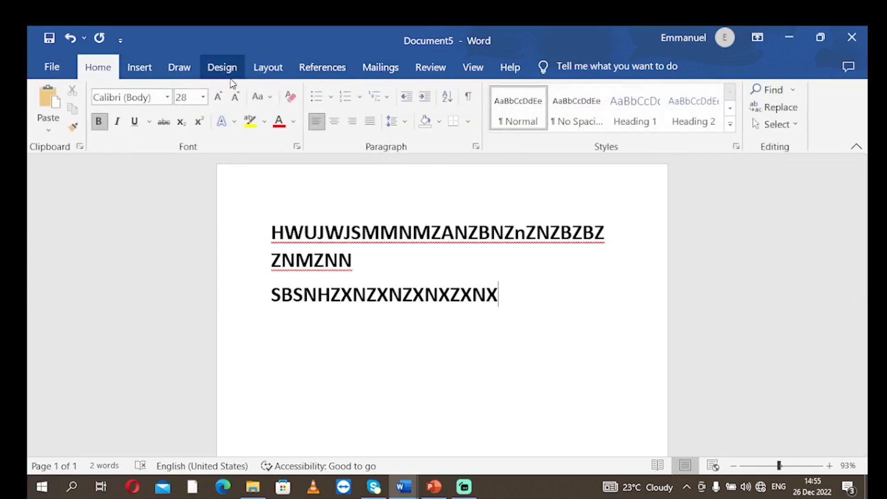
Apply portrait orientation to the page and switch it to landscape
click(265, 67)
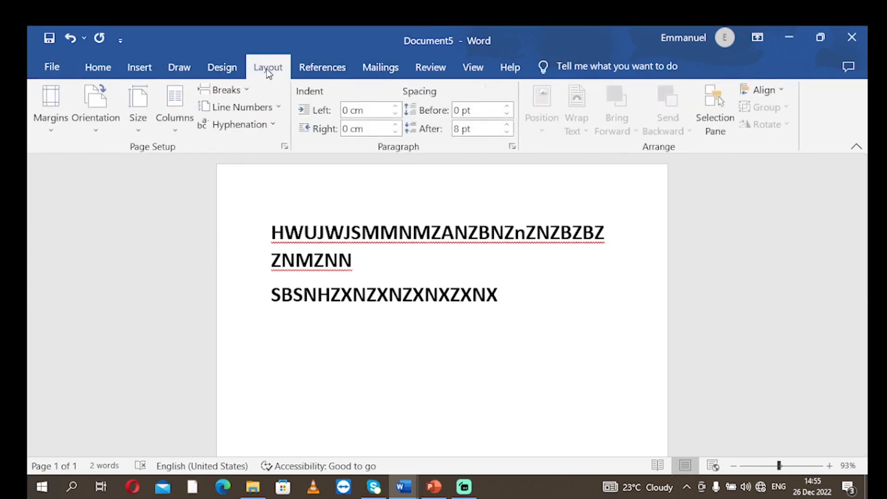
click(95, 132)
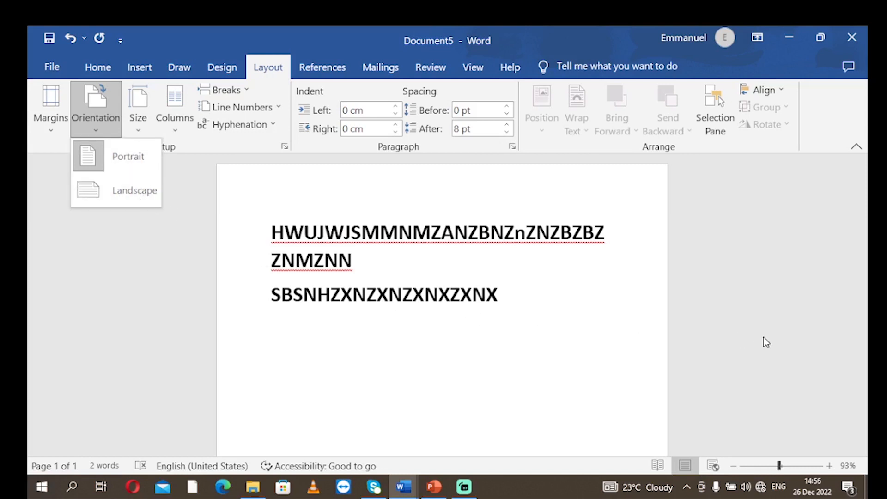
drag(770, 467, 754, 467)
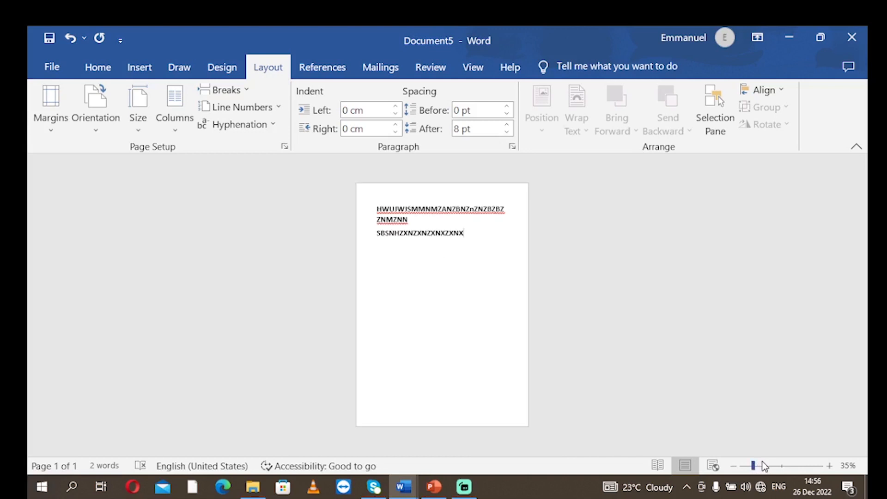
drag(755, 467, 762, 466)
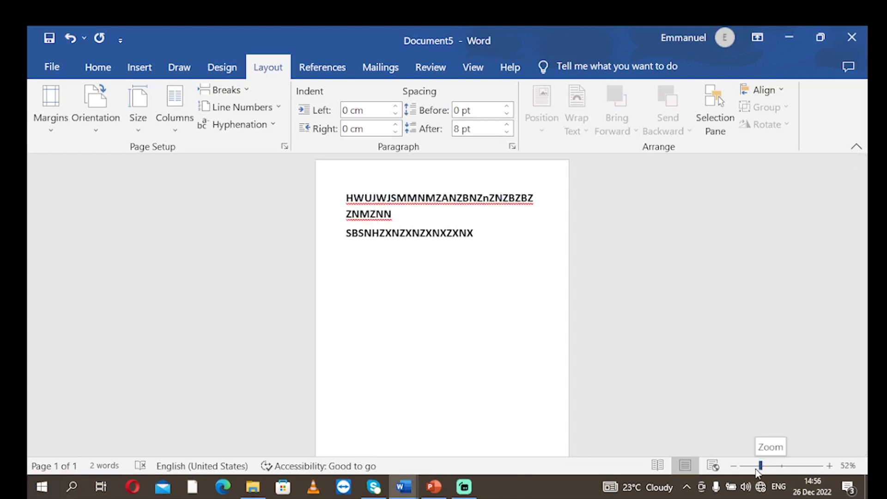
drag(761, 466, 757, 466)
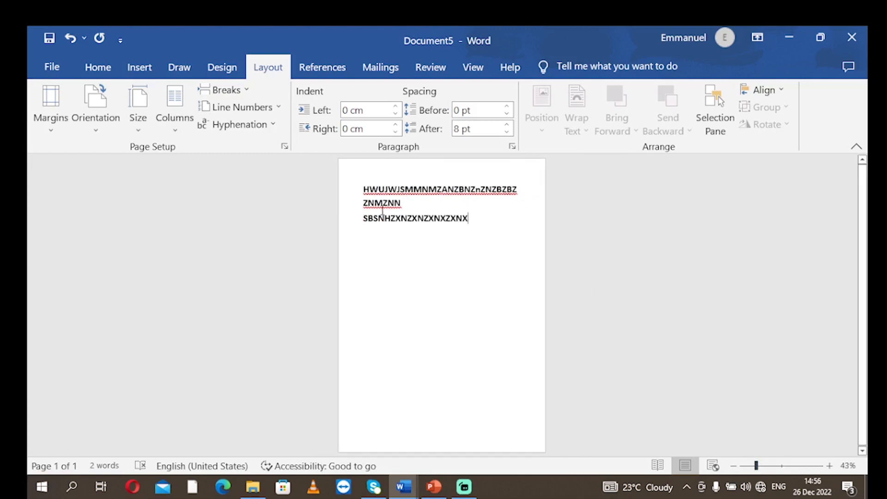
click(98, 133)
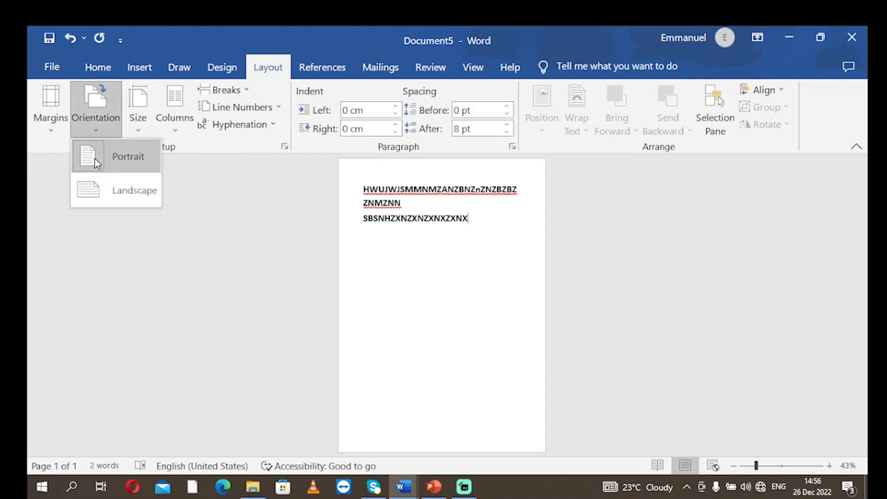
click(95, 159)
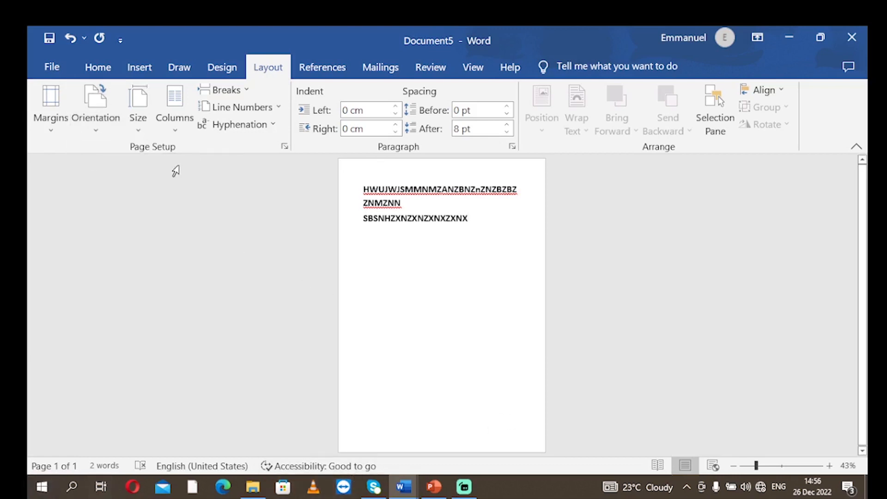
click(86, 124)
click(96, 198)
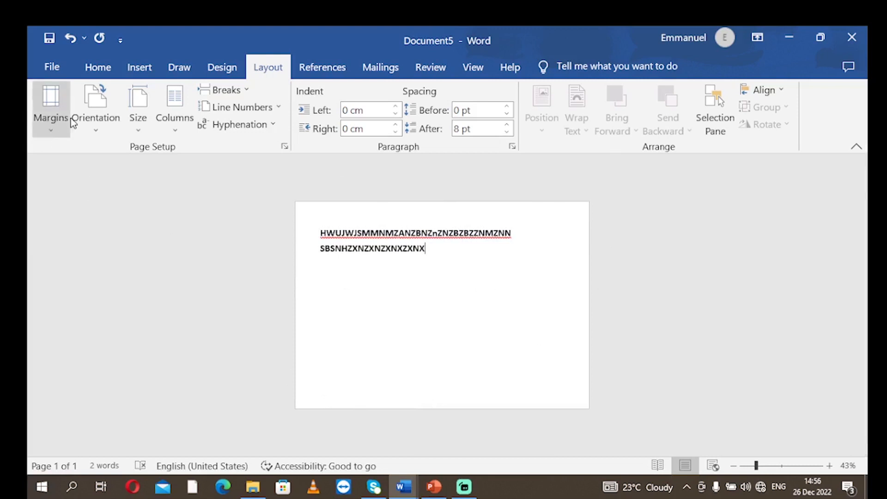
Change the page orientation to portrait and return it to landscape
click(95, 129)
click(94, 155)
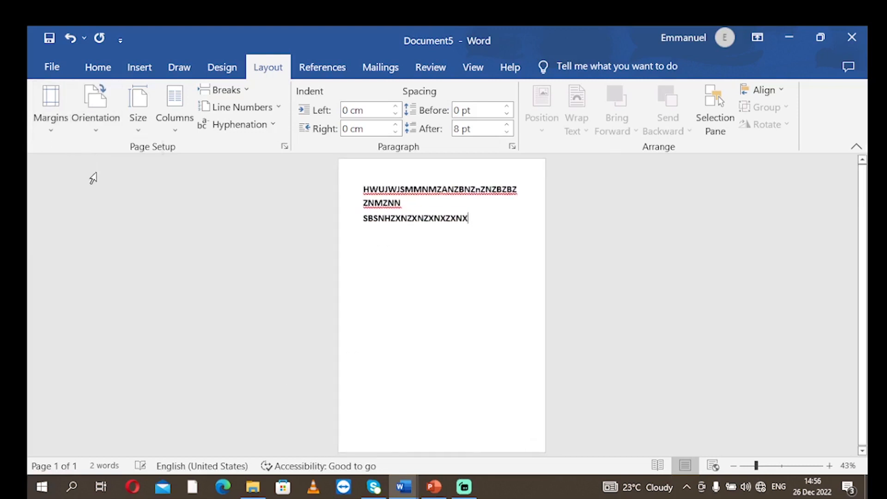
click(98, 131)
click(101, 190)
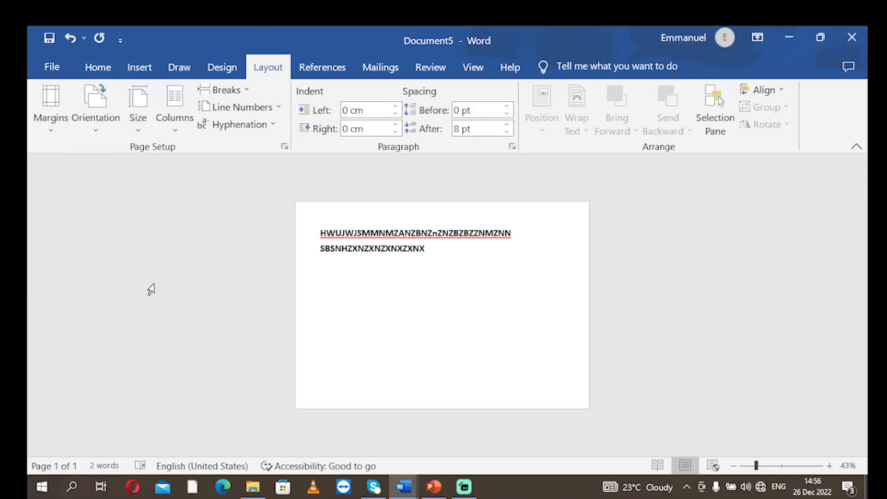
Change the document's paper size to A3, 29.7 cm x 42 cm, and return it to A4, 21 cm x 29.7 cm
click(101, 70)
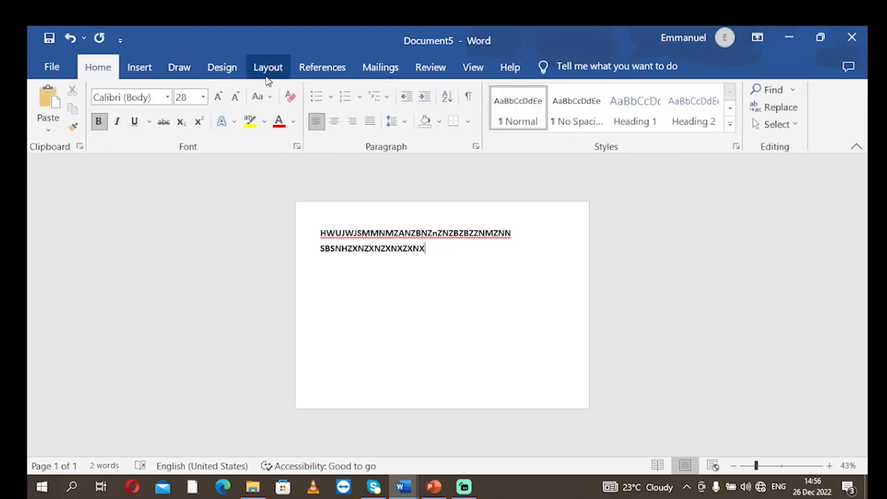
click(272, 70)
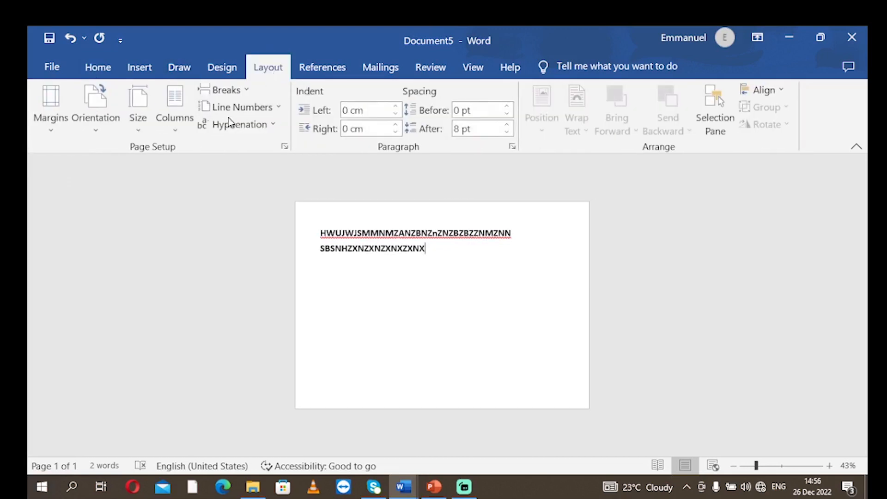
click(138, 129)
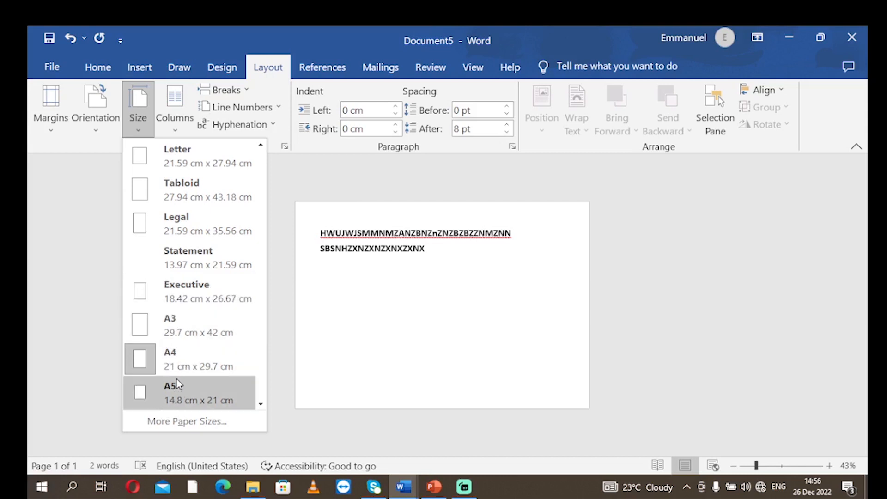
click(171, 325)
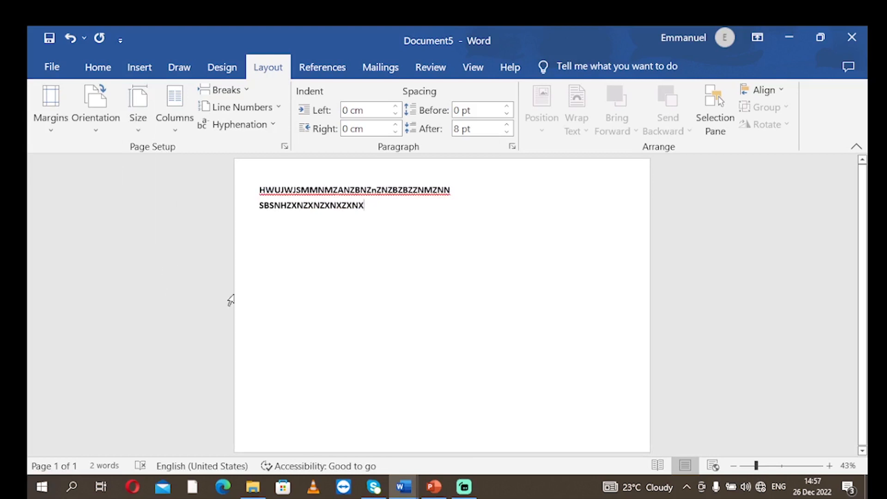
click(137, 118)
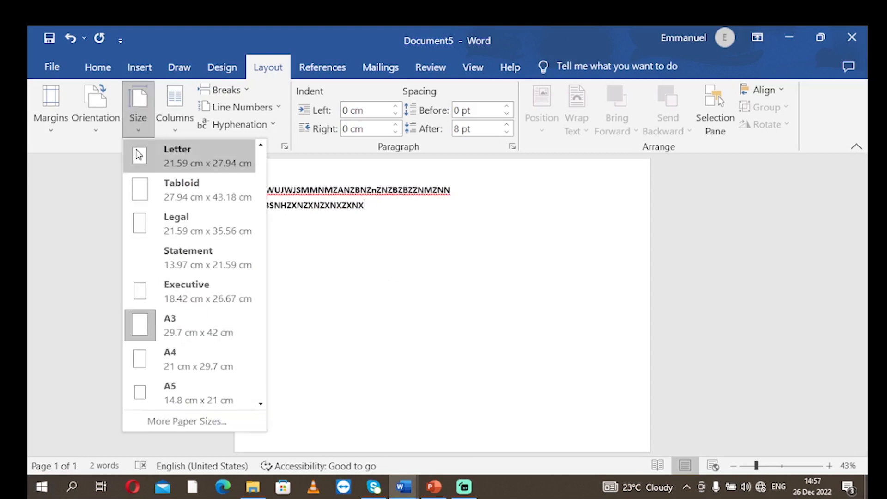
click(144, 357)
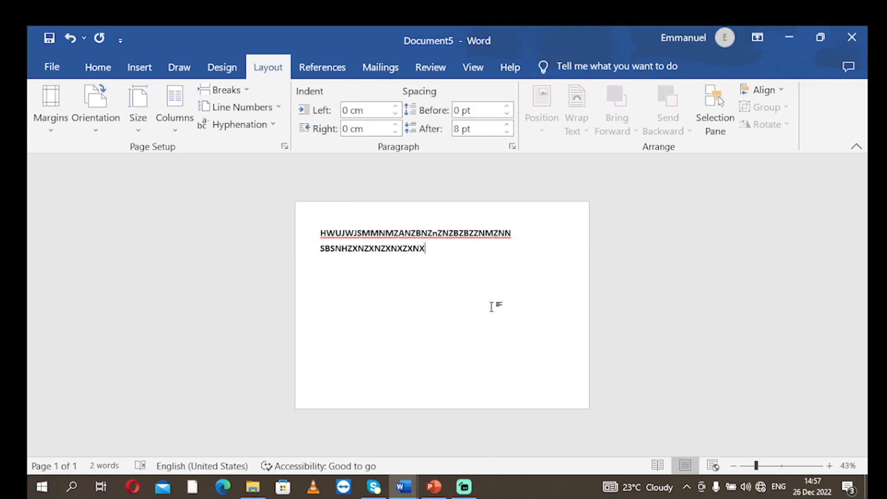
Set the paper size to Statement, 13.97 cm x 21.59 cm, in the print settings and return to the document without printing
key(ctrl+p)
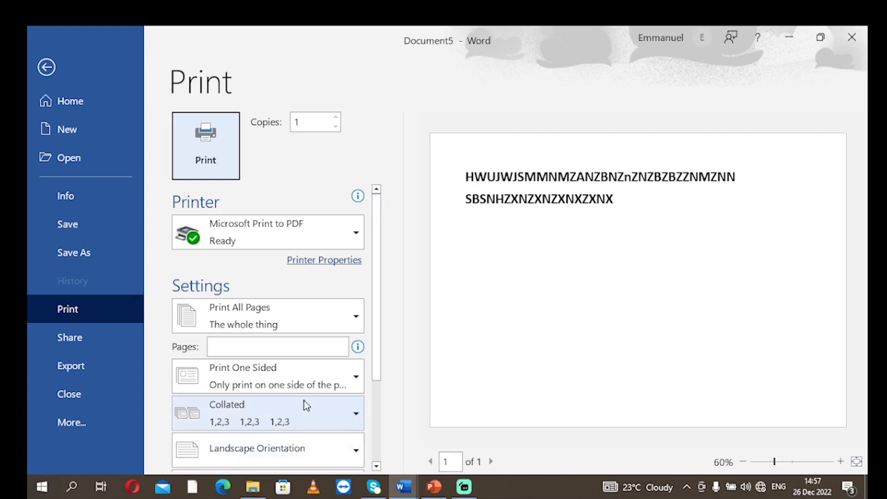
drag(377, 278, 378, 351)
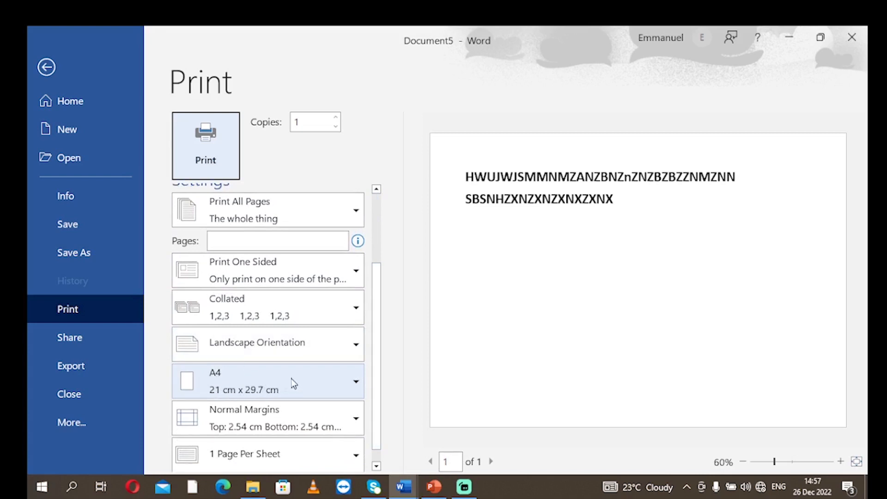
mouse_move(372, 351)
mouse_down()
mouse_move(372, 381)
mouse_move(381, 340)
mouse_up()
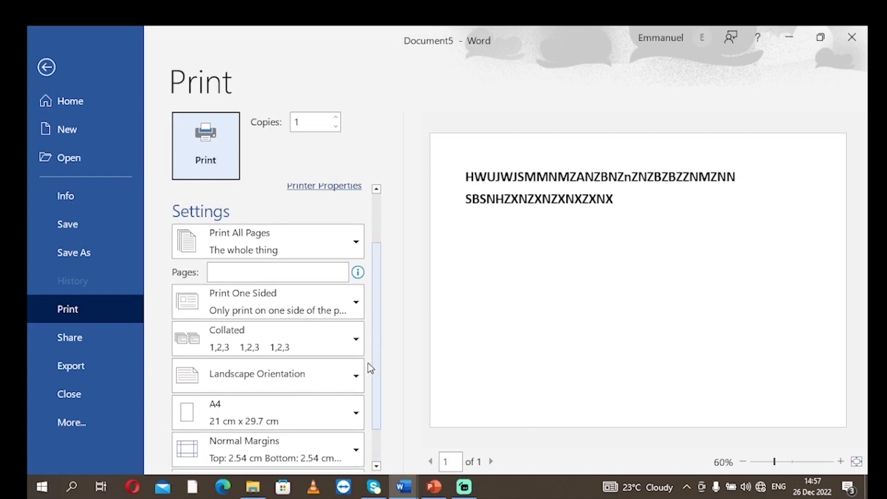
click(356, 412)
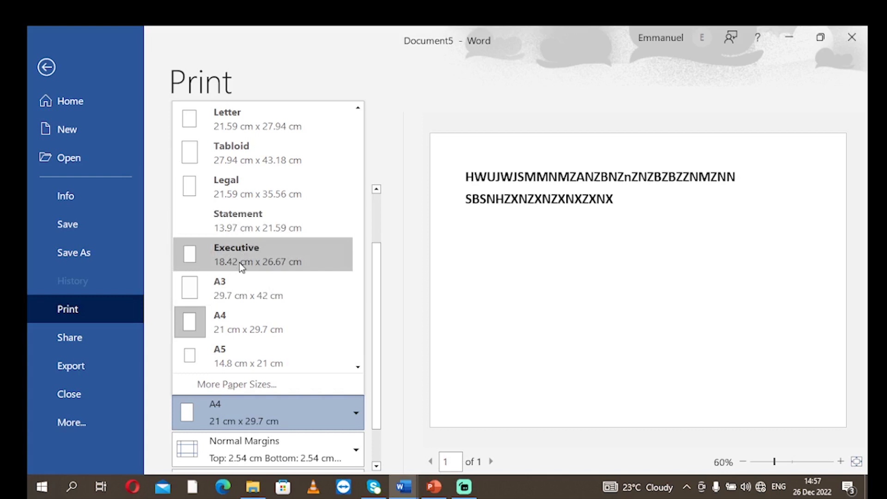
click(250, 227)
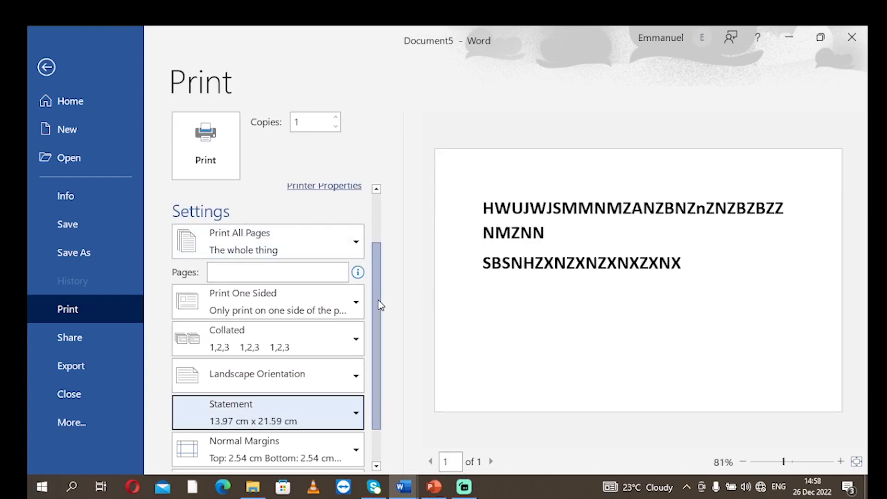
drag(380, 305, 381, 250)
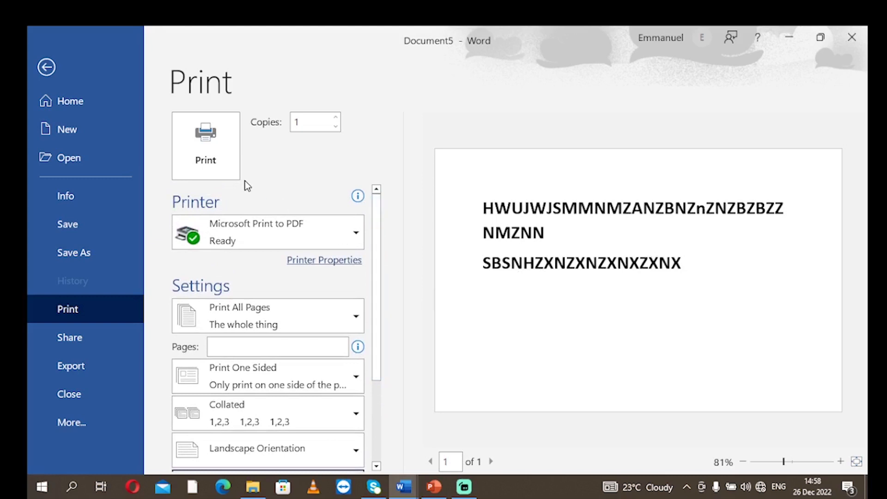
click(46, 67)
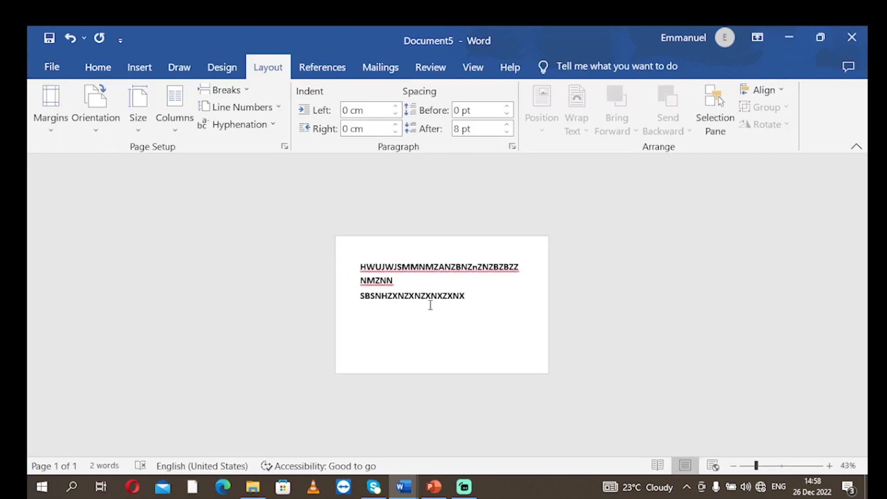